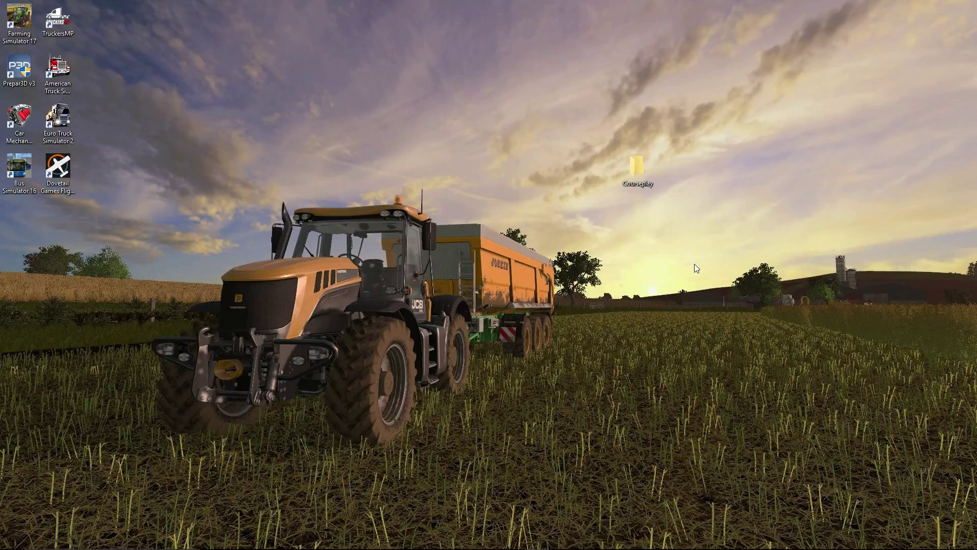
- Move the Courseplay website's Chrome window onto this monitor and maximize it
left_click_drag(976, 34, 547, 34)
double_click(547, 34)
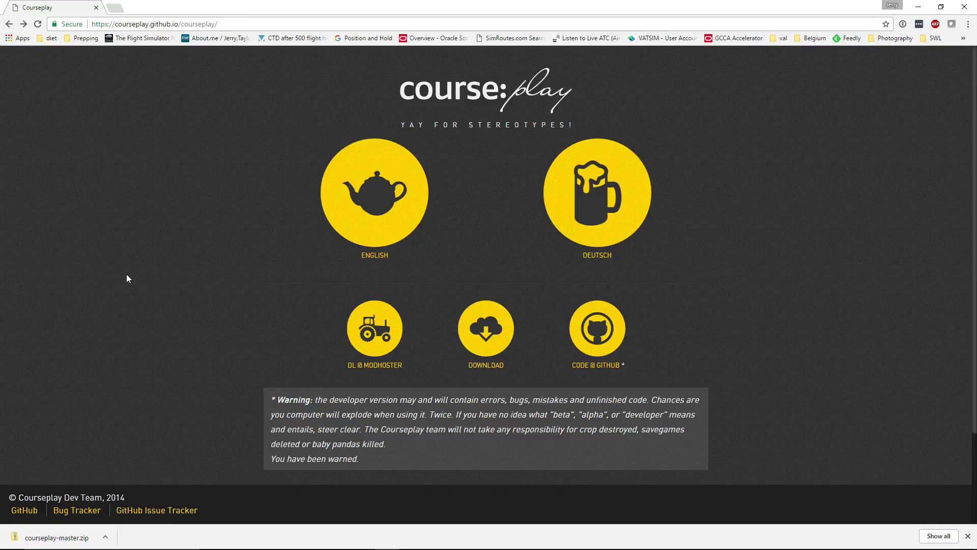
scroll(127, 274, "down", 1)
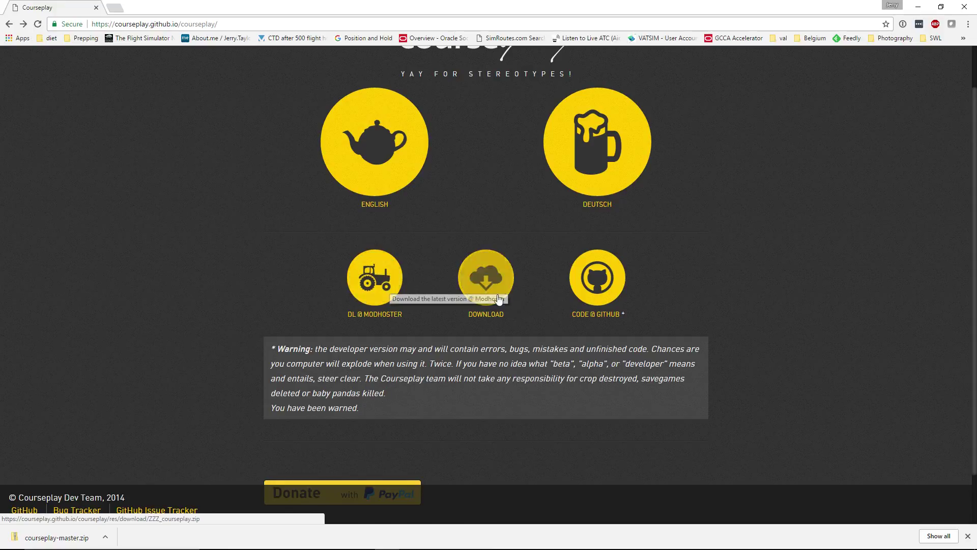
- Open the Courseplay project's GitHub repository page
left_click(602, 287)
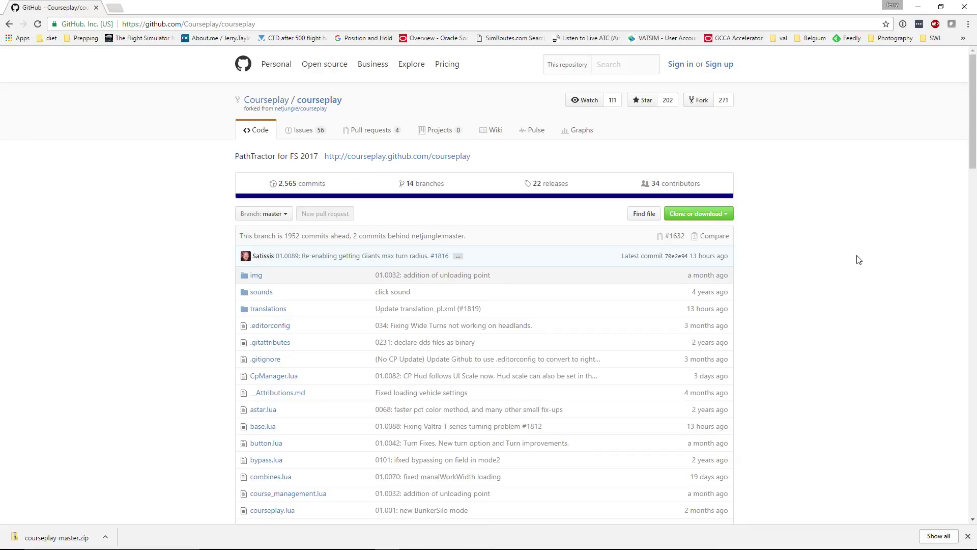
scroll(859, 260, "down", 18)
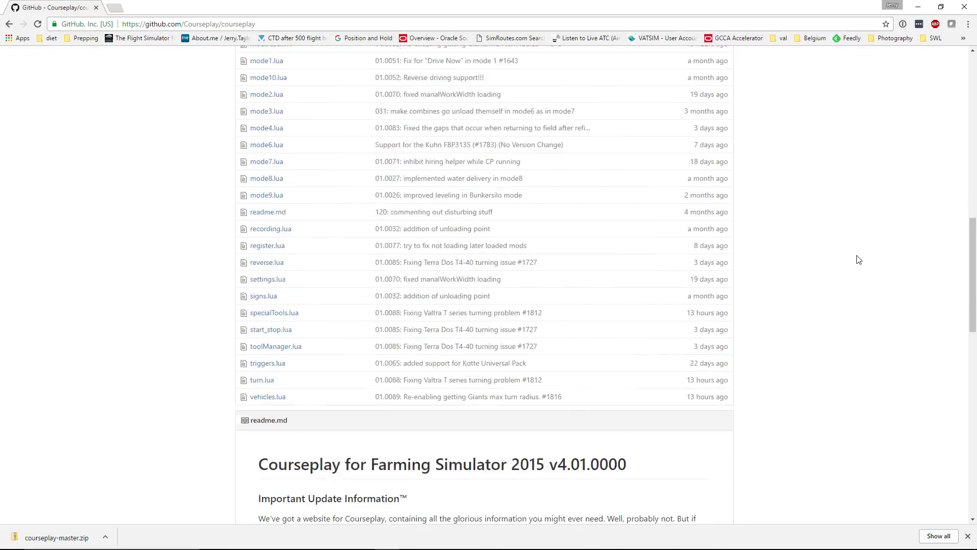
scroll(858, 259, "down", 6)
scroll(859, 260, "up", 12)
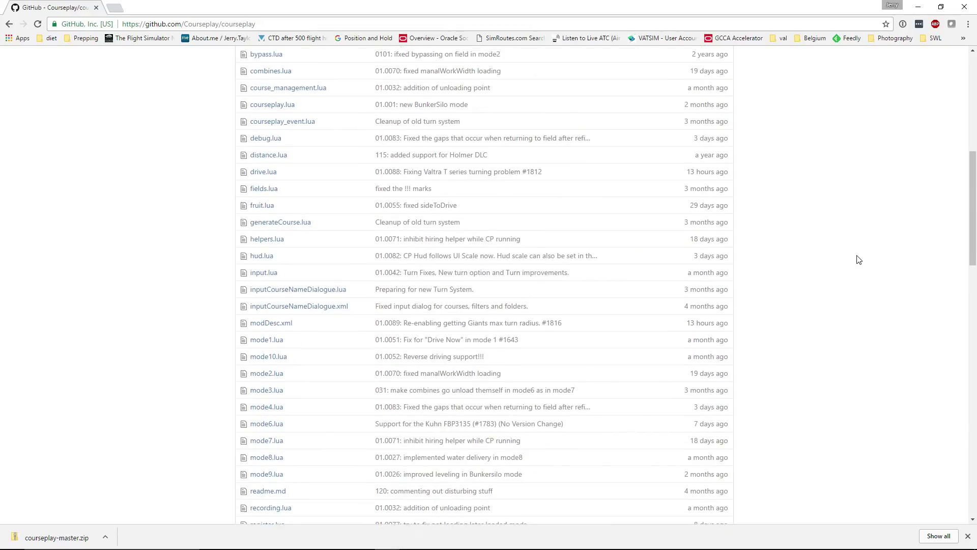
scroll(859, 260, "up", 8)
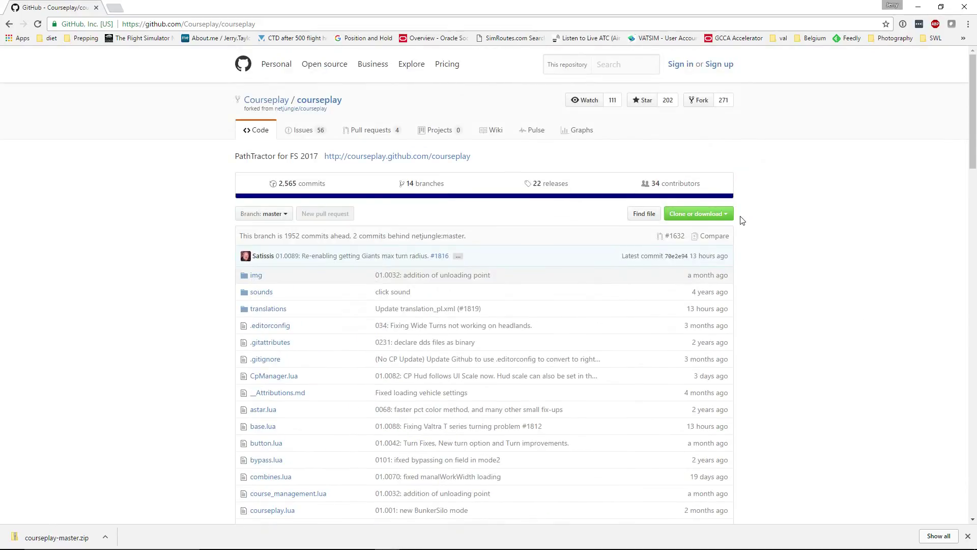
- Download the repository as courseplay-master.zip and minimize Chrome
left_click(717, 217)
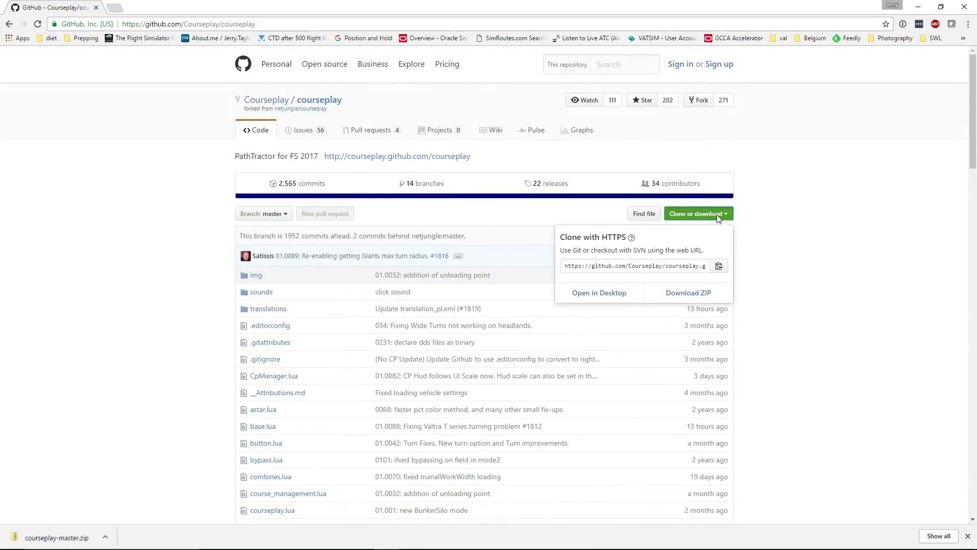
left_click(683, 295)
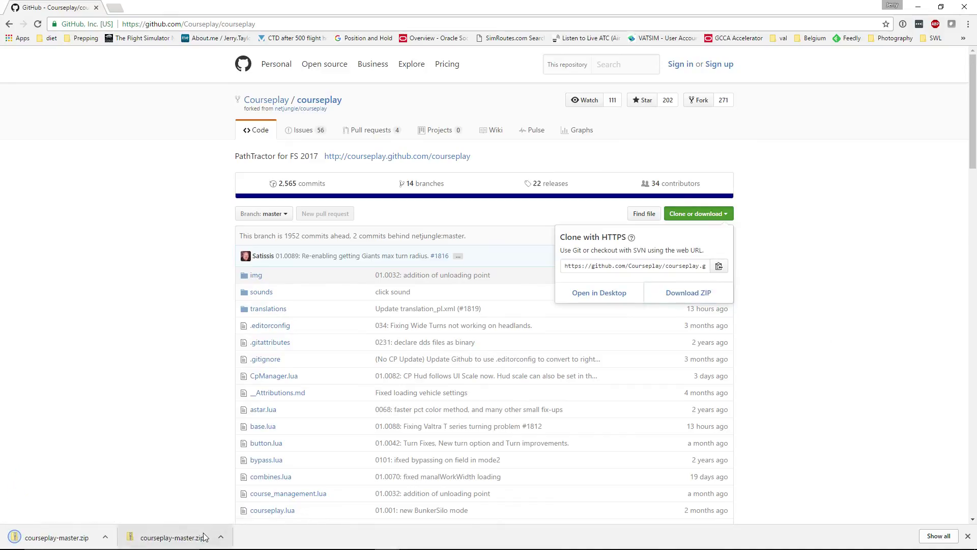
mouse_move(155, 524)
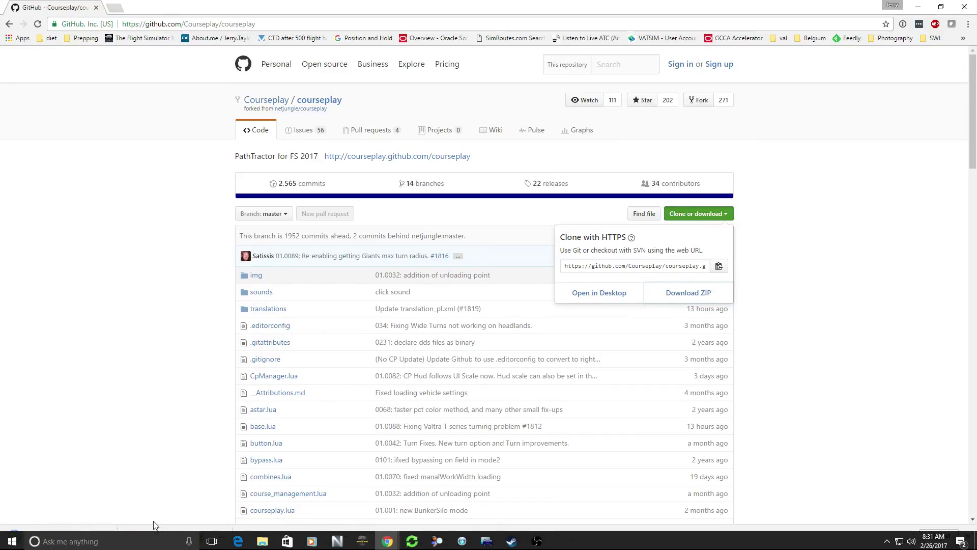
left_click(918, 9)
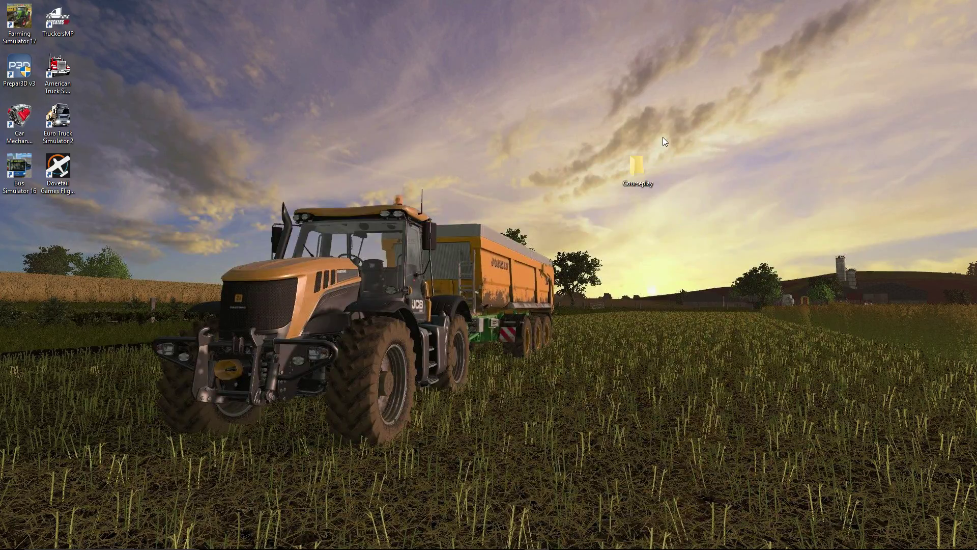
- Place the Downloads window here, select the courseplay-master zip, and open the desktop Courseplay folder
left_click_drag(976, 135, 237, 138)
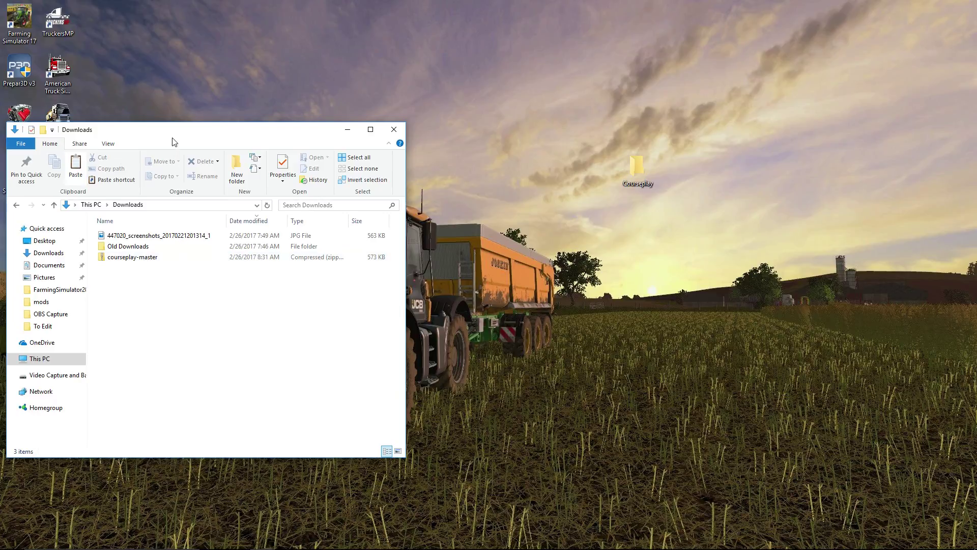
mouse_move(173, 136)
left_mouse_down()
mouse_move(976, 155)
mouse_move(432, 170)
mouse_move(399, 156)
mouse_move(178, 147)
left_mouse_up()
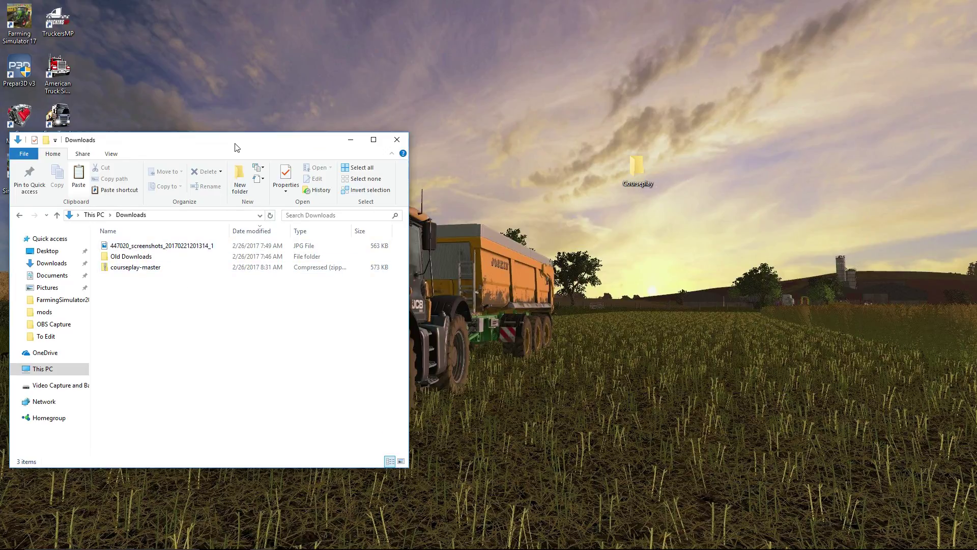
left_click_drag(237, 146, 231, 118)
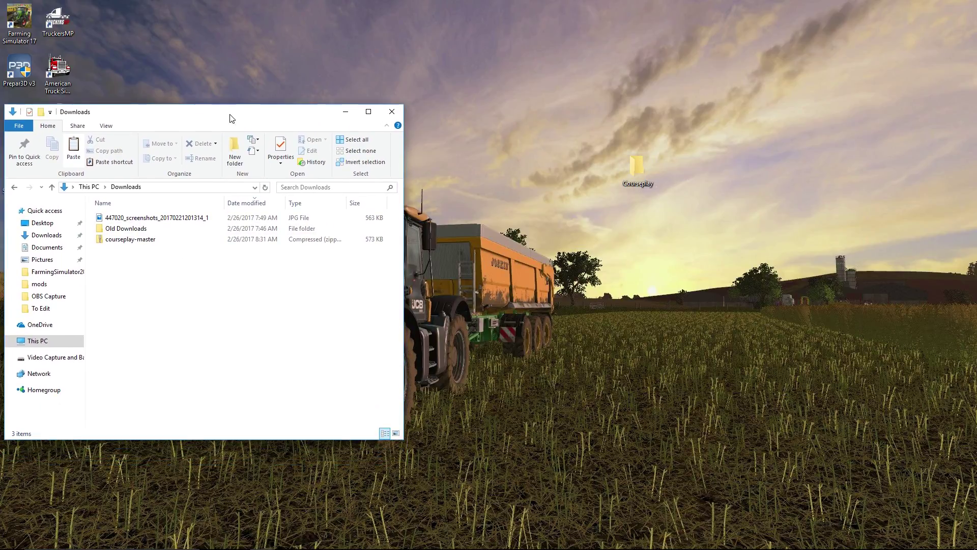
left_click(117, 242)
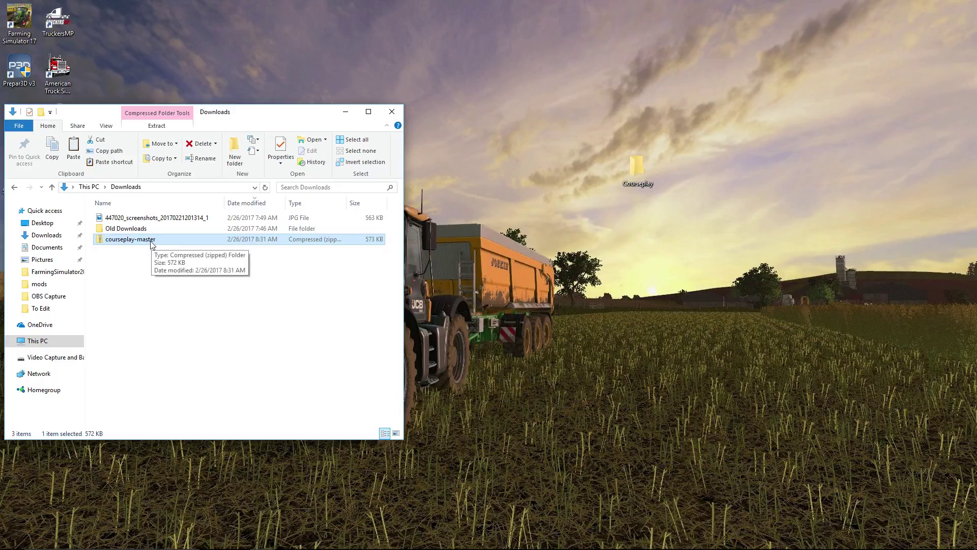
double_click(636, 173)
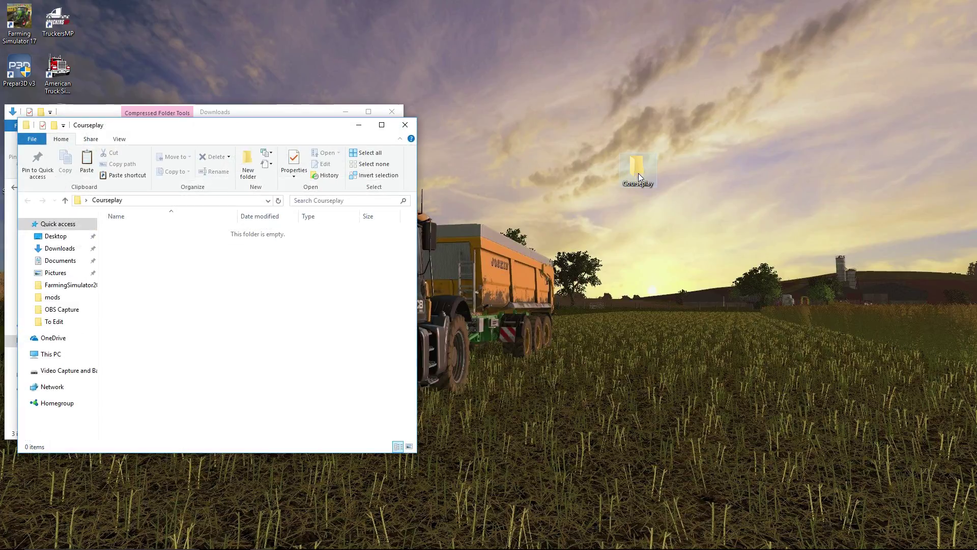
- Move courseplay-master.zip from Downloads into the Courseplay folder and close the Downloads window
left_click_drag(323, 127, 769, 109)
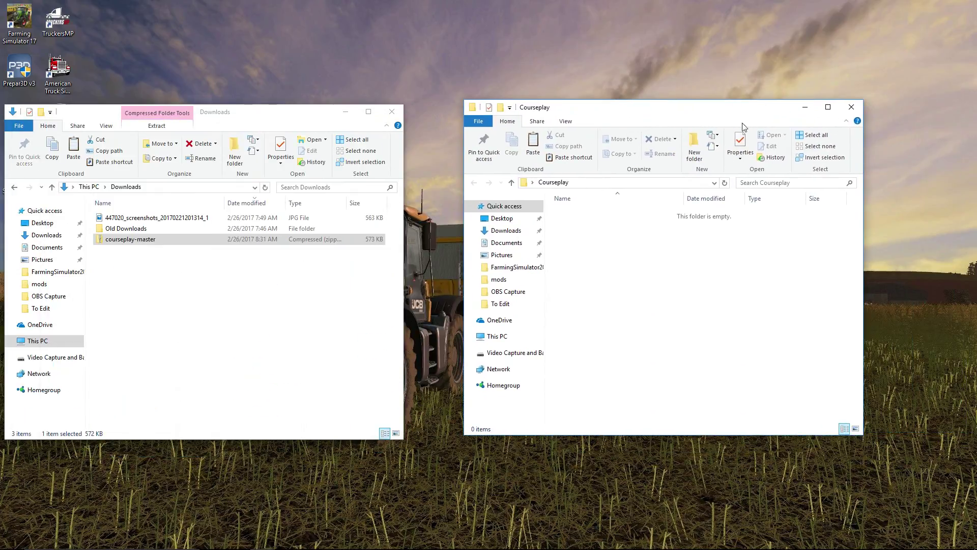
left_click(146, 245)
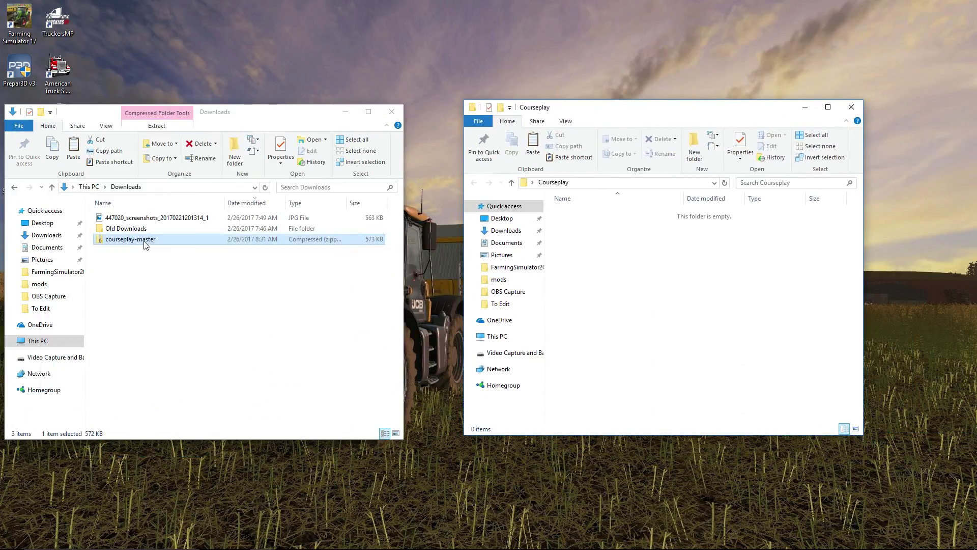
left_click_drag(146, 244, 636, 300)
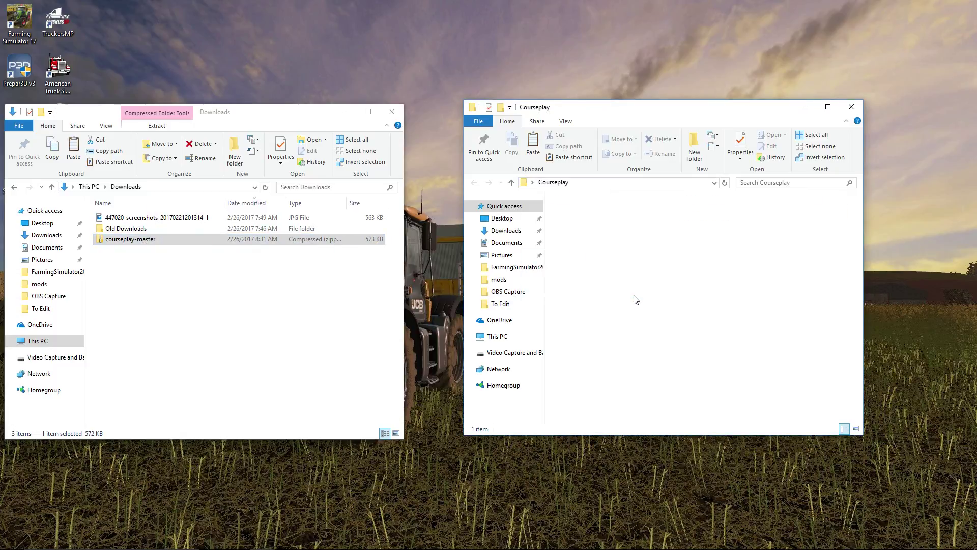
left_click(391, 112)
left_click_drag(699, 113, 240, 120)
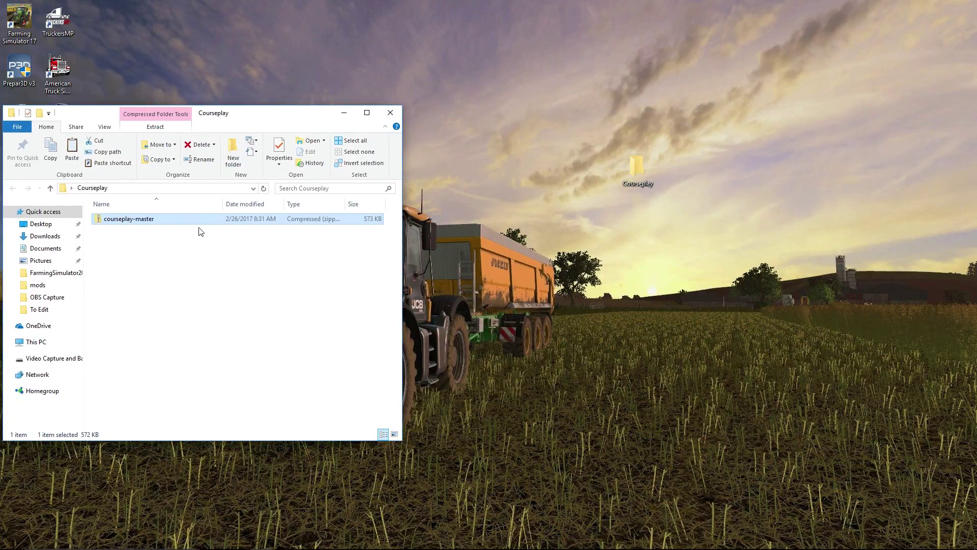
- Extract courseplay-master.zip into the Courseplay folder and open the extracted courseplay-master folder
double_click(152, 220)
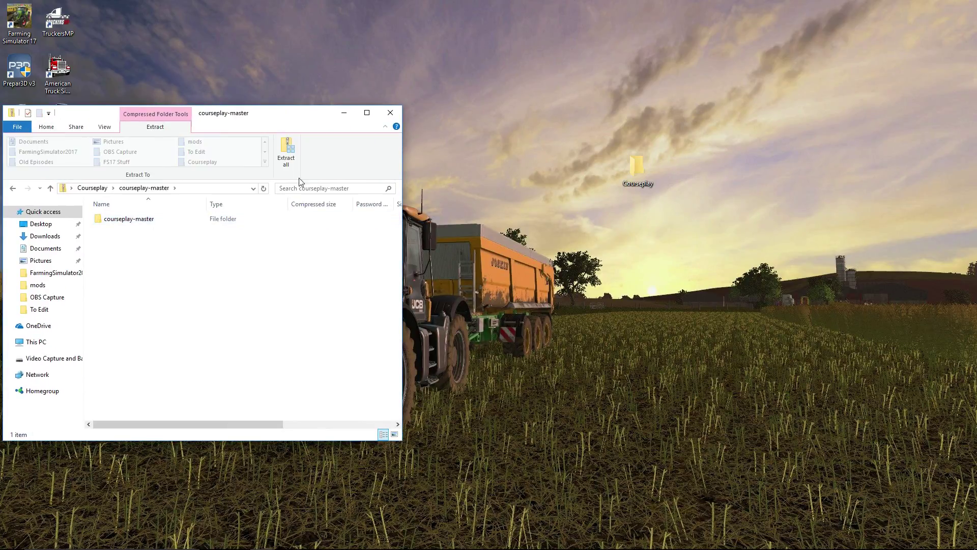
left_click(289, 150)
left_click(580, 381)
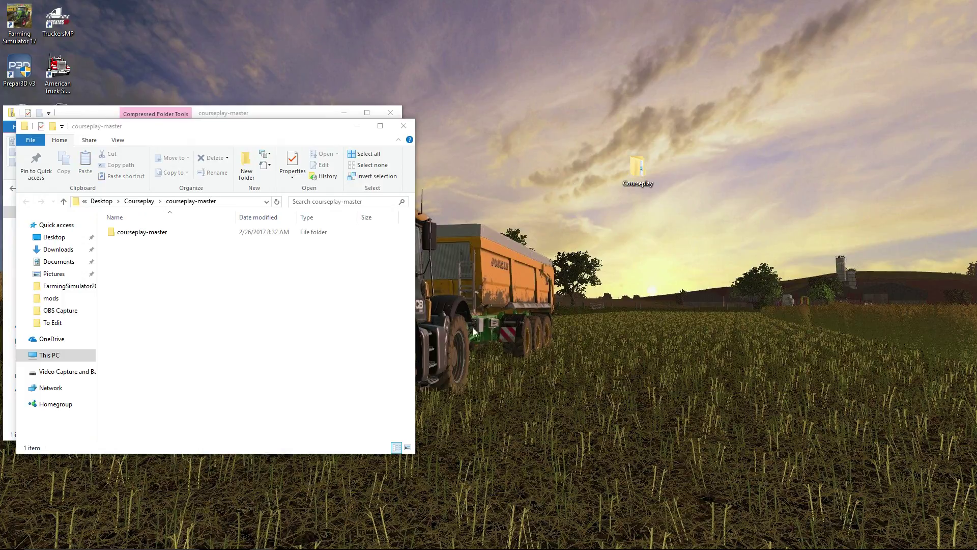
left_click(252, 133)
left_click_drag(247, 133, 245, 129)
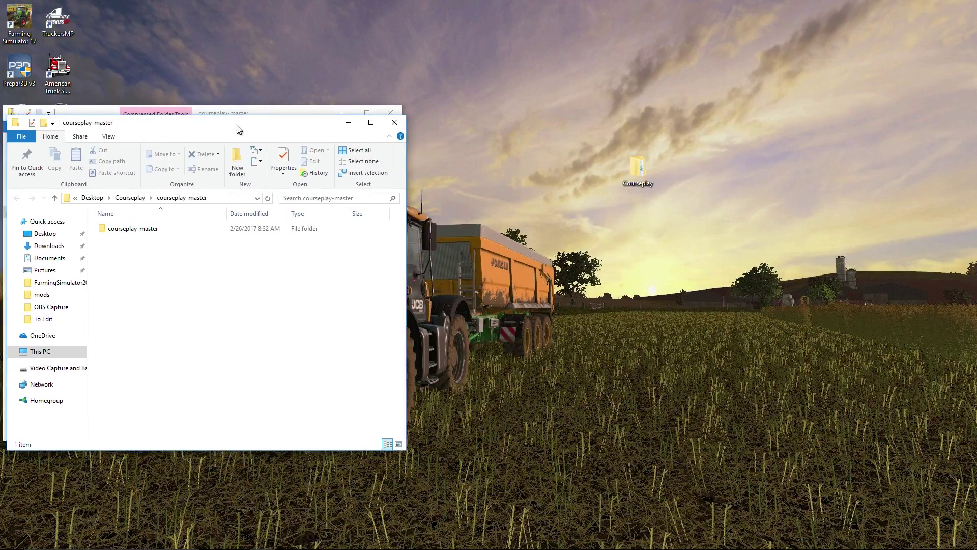
double_click(151, 227)
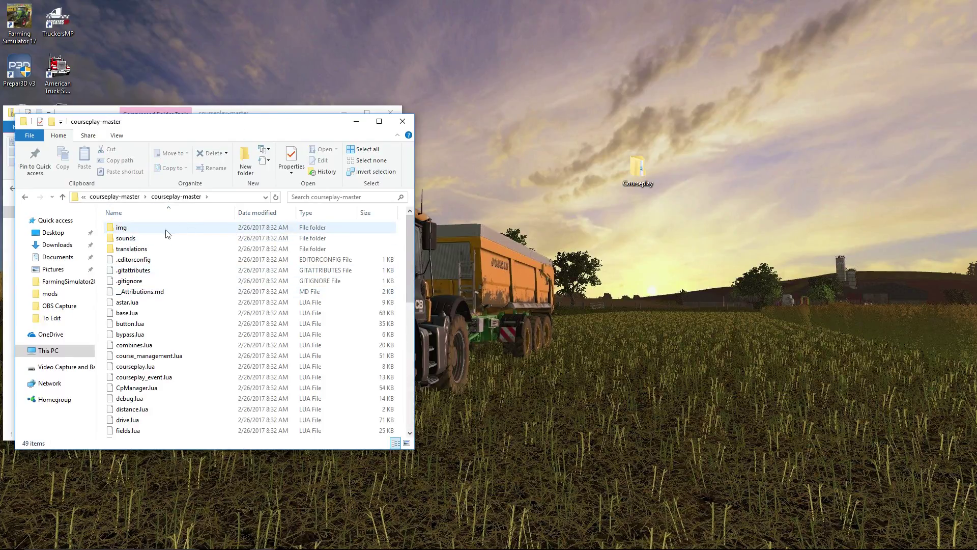
- Select all 49 courseplay-master items and compress them into a zip, keeping the default _Attributions name
left_click_drag(410, 245, 412, 219)
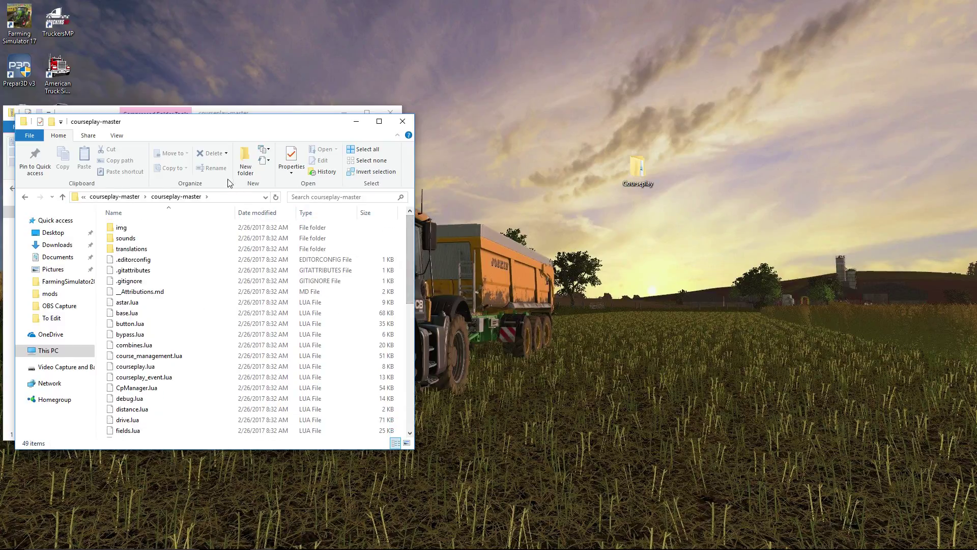
left_click_drag(197, 123, 195, 48)
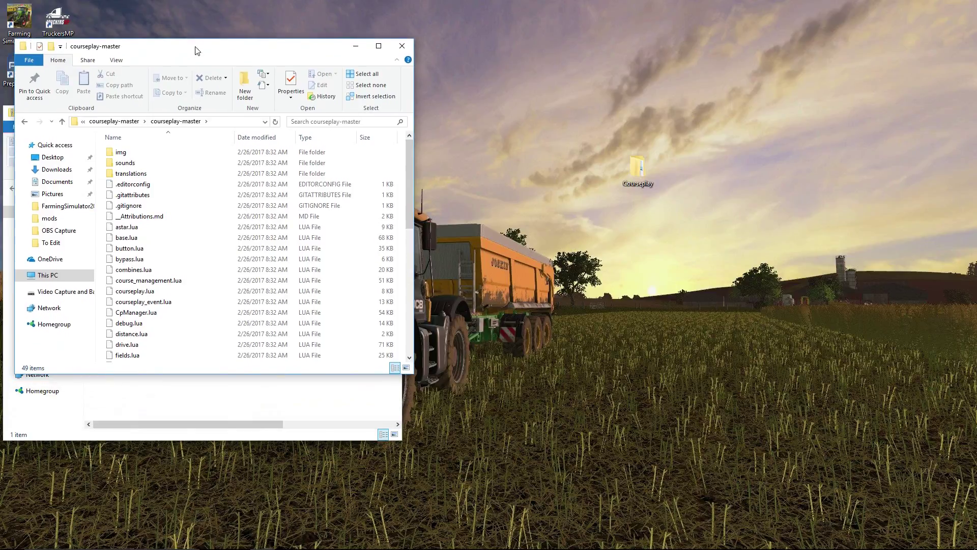
left_click(122, 155)
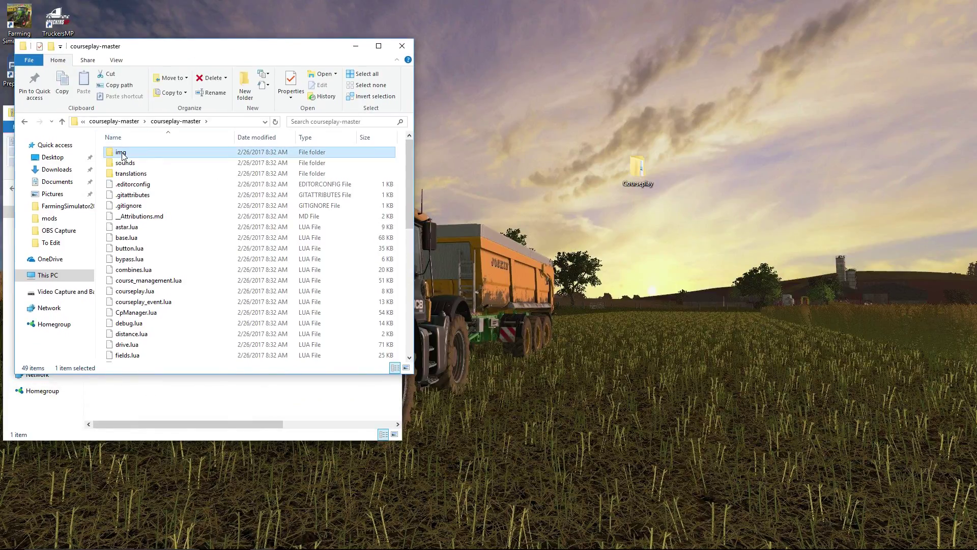
key("ctrl+a")
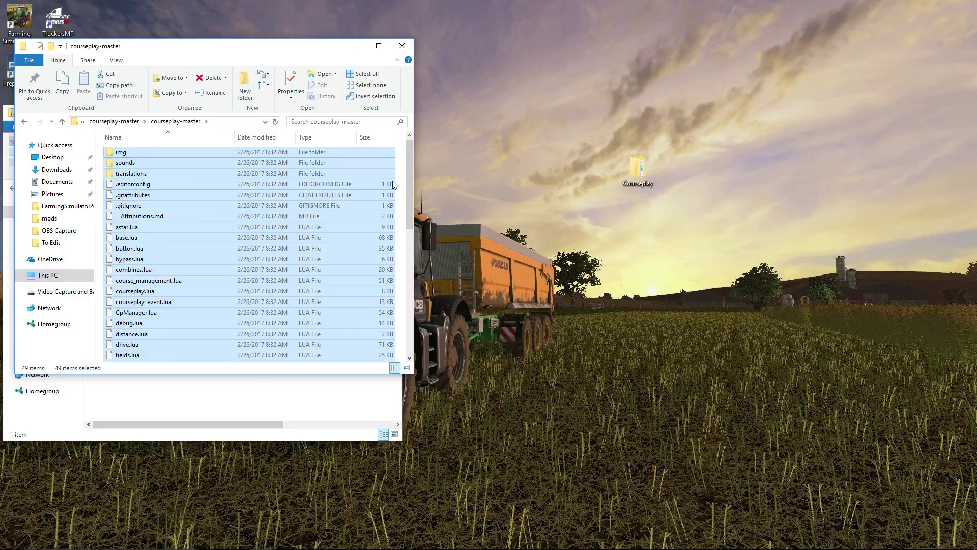
mouse_move(408, 179)
left_mouse_down()
mouse_move(405, 326)
mouse_move(407, 198)
left_mouse_up()
right_click(158, 219)
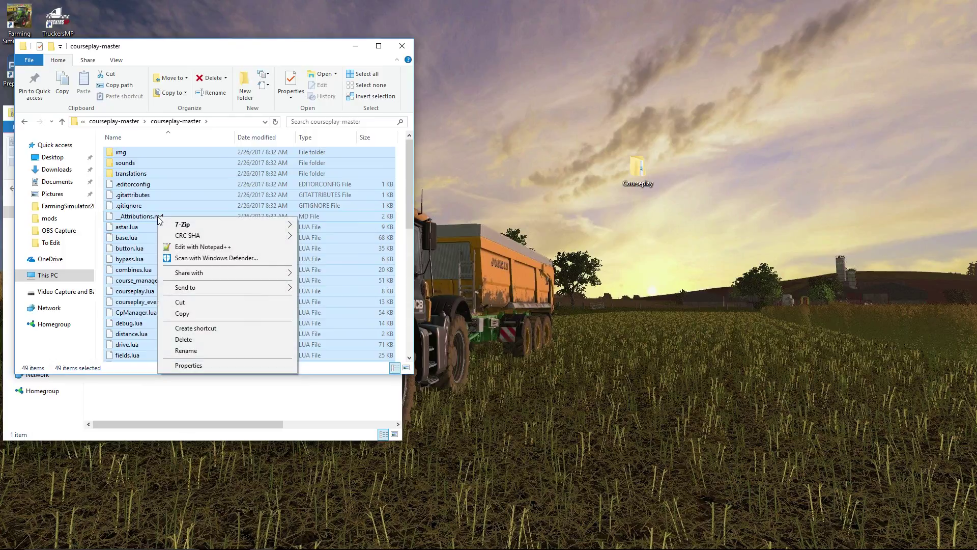
mouse_move(284, 287)
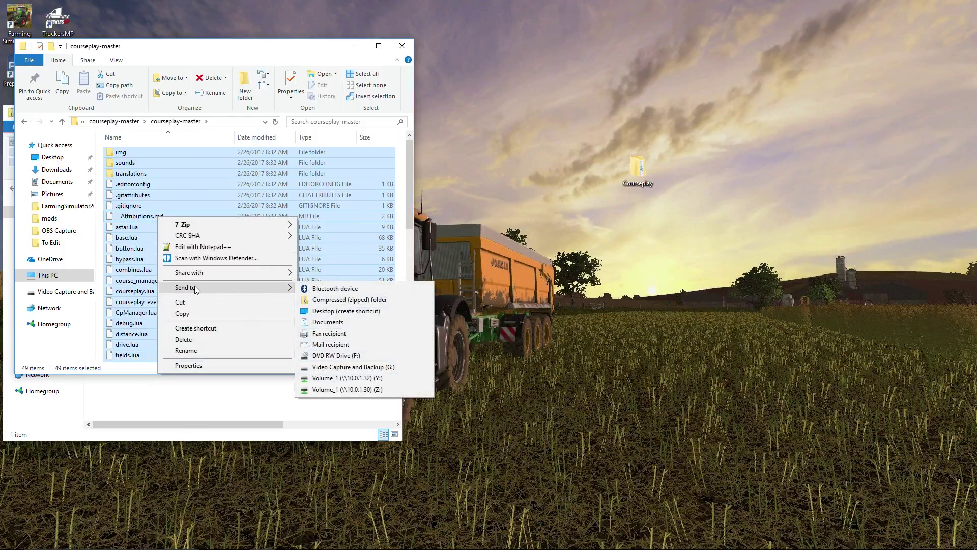
left_click(344, 304)
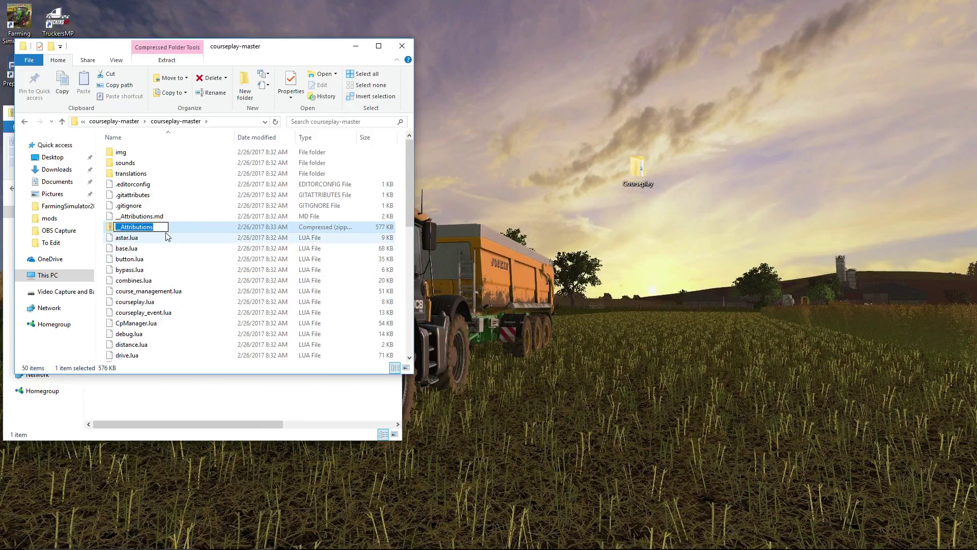
left_click(101, 229)
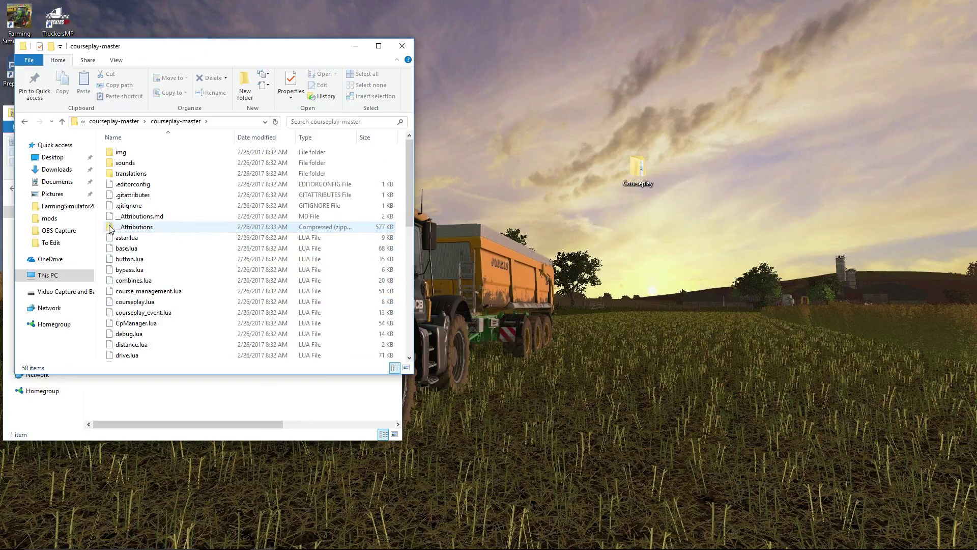
- Rename the _Attributions zip to FS17_Courseplay5
left_click(138, 230)
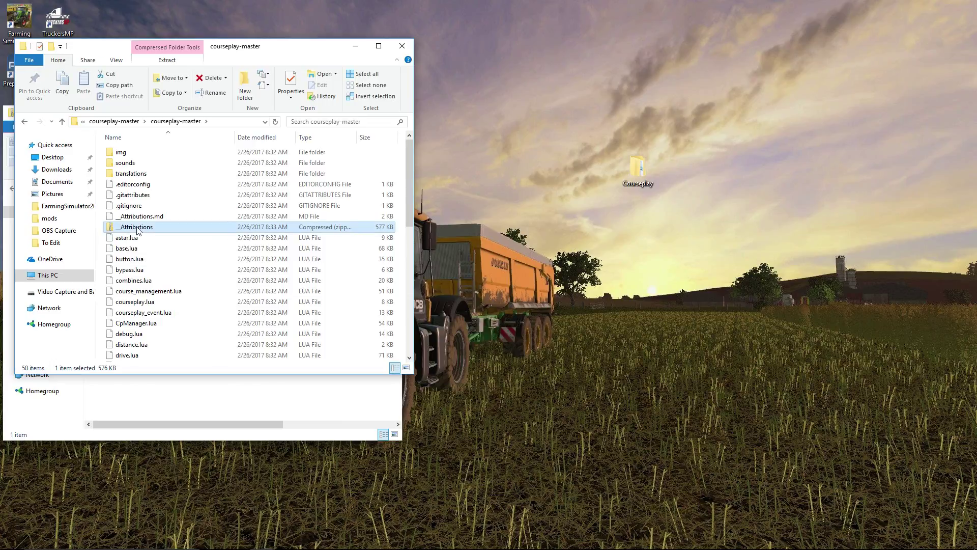
left_click(138, 229)
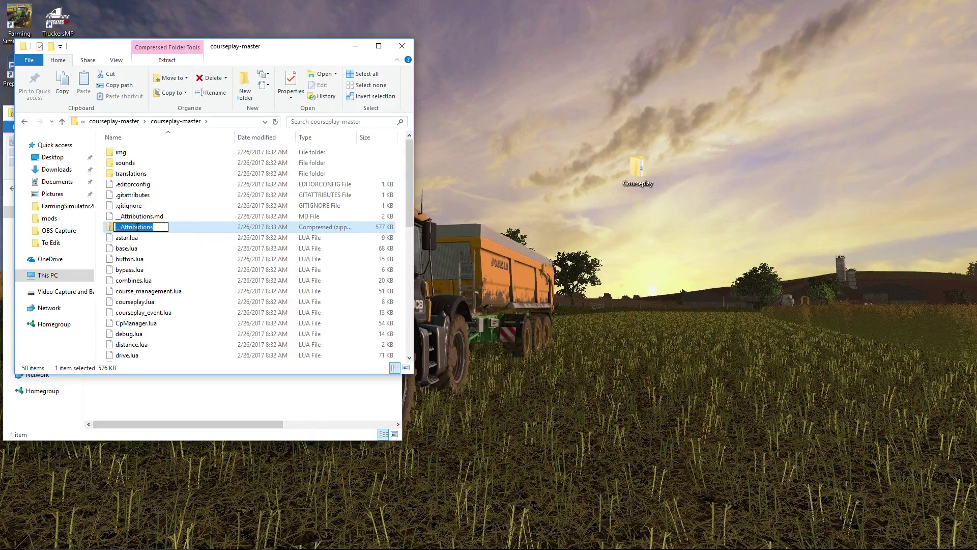
type("FS17_Courseplay5")
key("Return")
- Bring up the FarmingSimulator2017 mods folder window alongside courseplay-master
scroll(142, 265, "down", 2)
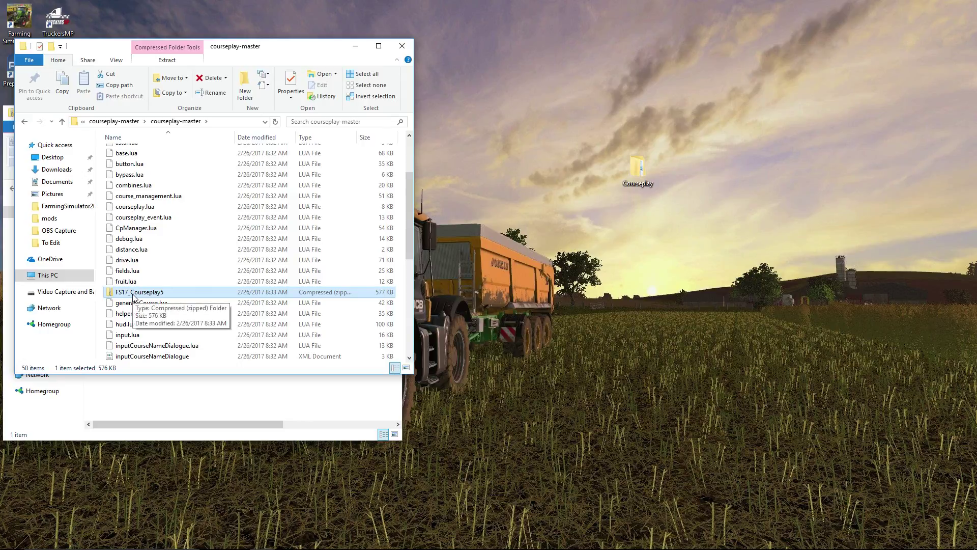
key("alt+Tab")
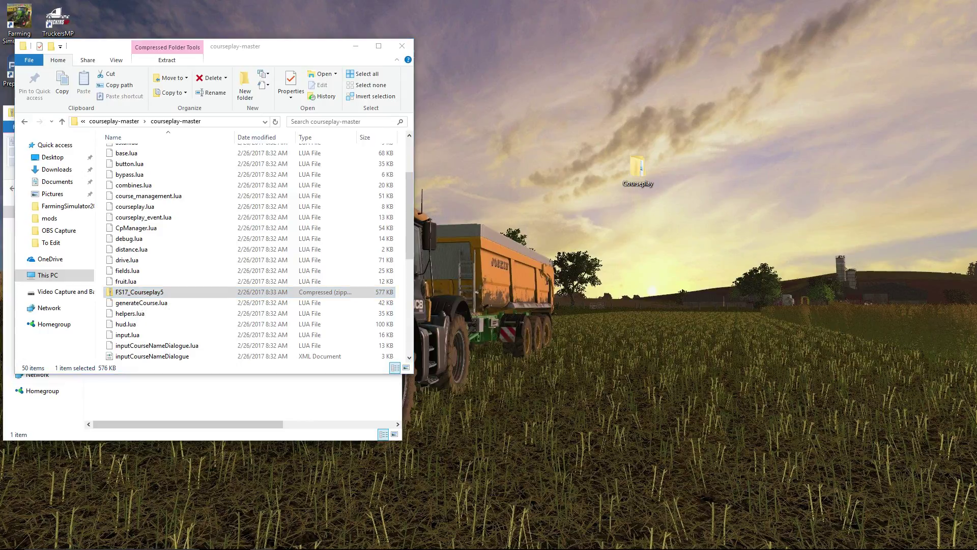
left_click_drag(695, 89, 683, 76)
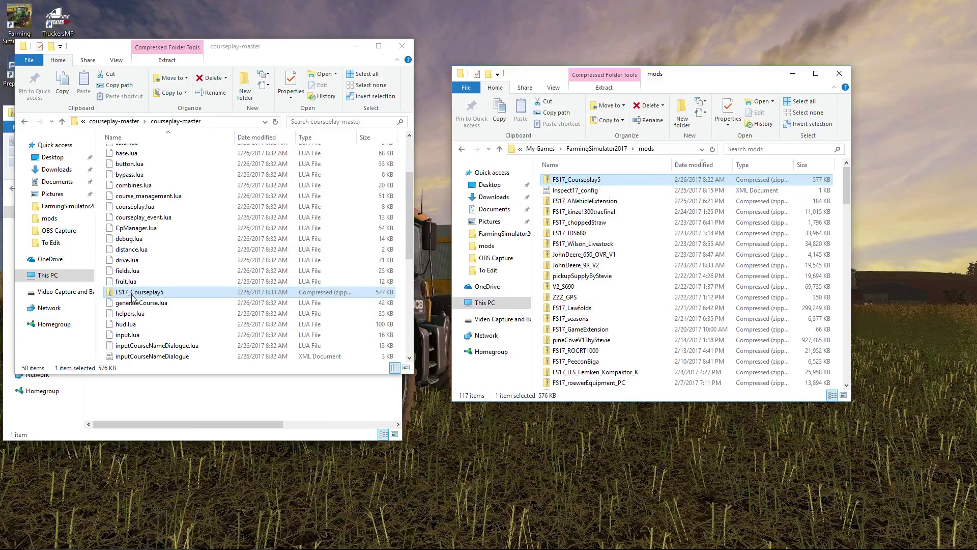
- Move FS17_Courseplay5 into the mods folder, replacing the older copy there
left_click_drag(131, 298, 693, 97)
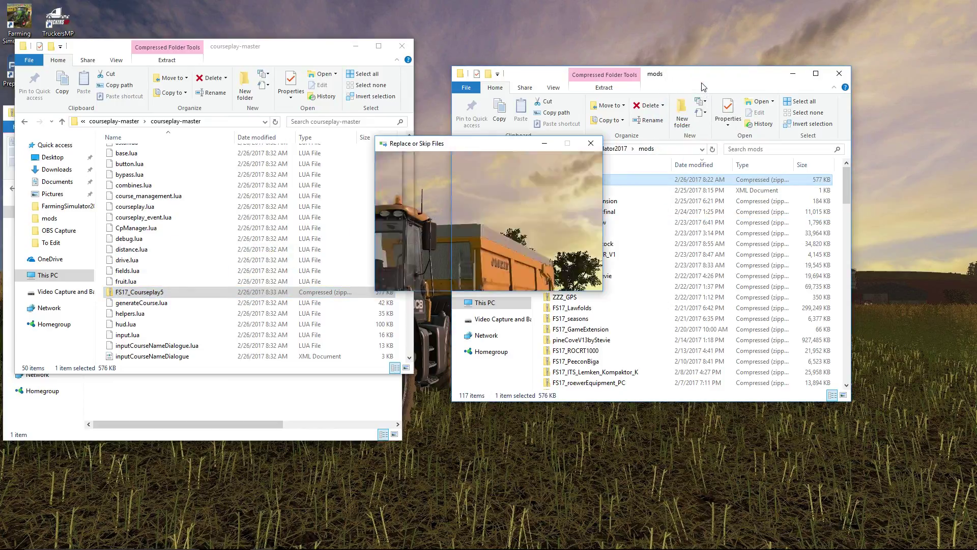
left_click(430, 209)
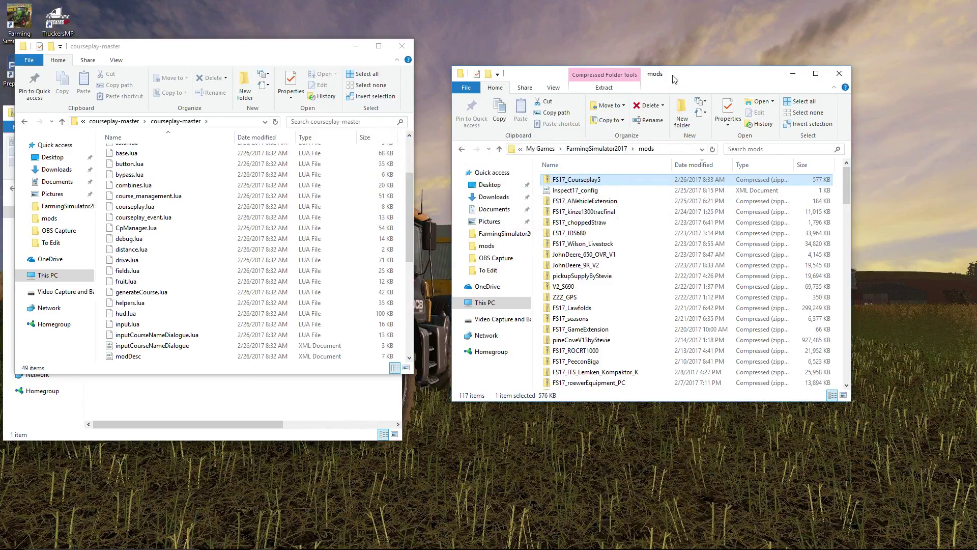
left_click(402, 47)
- Close both folder windows, permanently delete the desktop Courseplay folder, and launch Farming Simulator 17
left_click(402, 47)
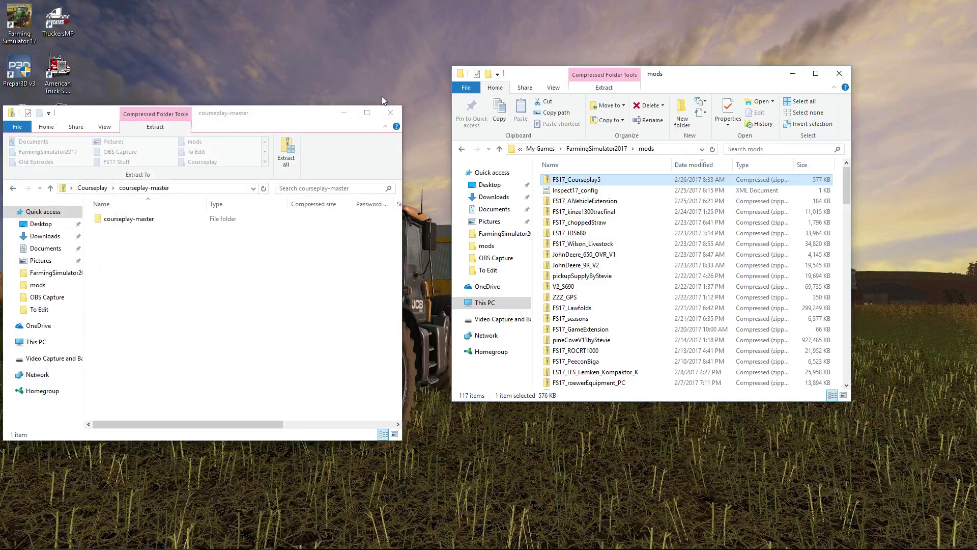
left_click(387, 112)
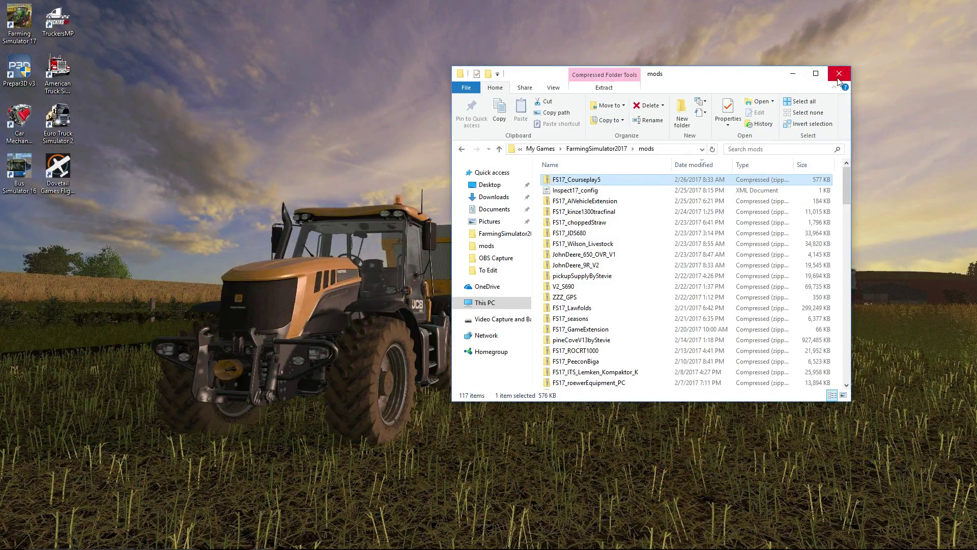
left_click(644, 184)
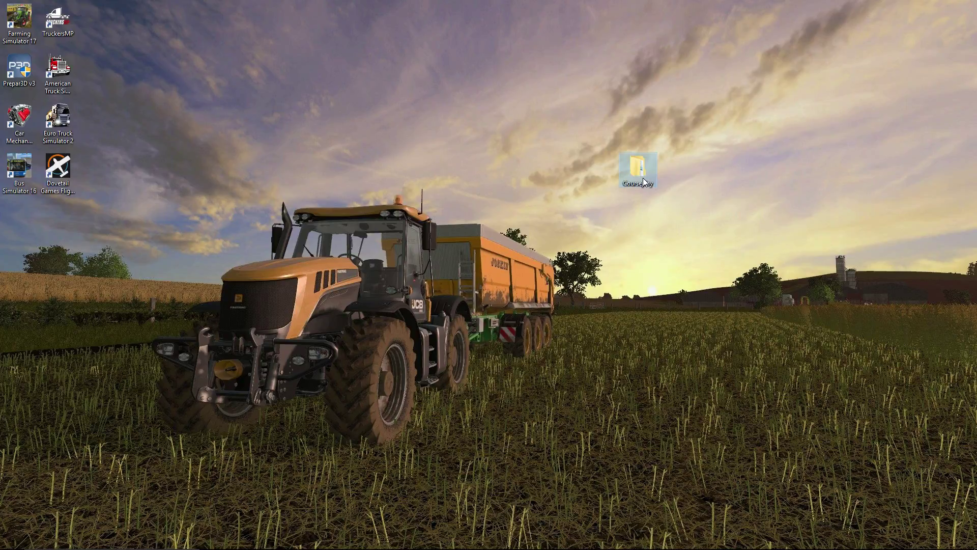
key("shift+Delete")
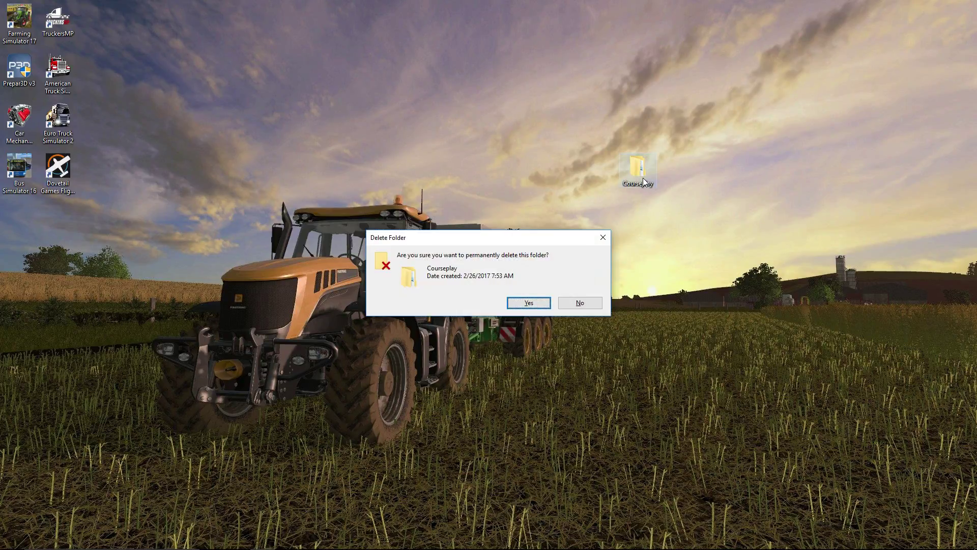
key("Return")
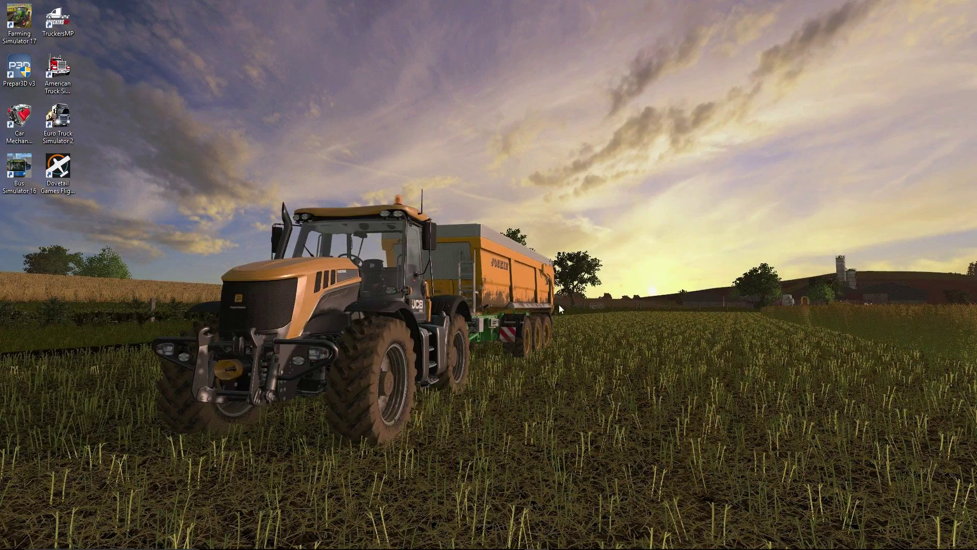
double_click(23, 24)
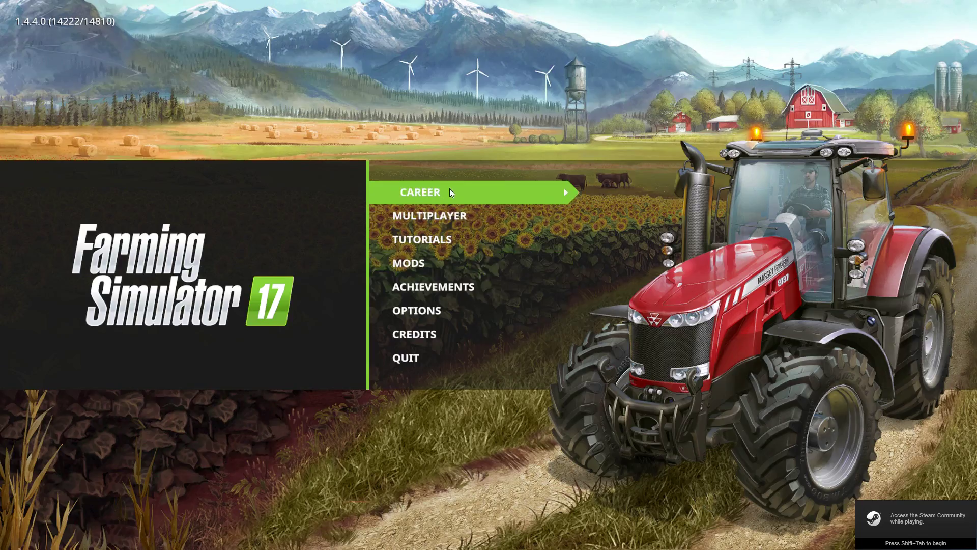
- In Career, continue Savegame 6 on the Sosnovka map
left_click(450, 192)
scroll(710, 298, "down", 2)
scroll(734, 307, "down", 1)
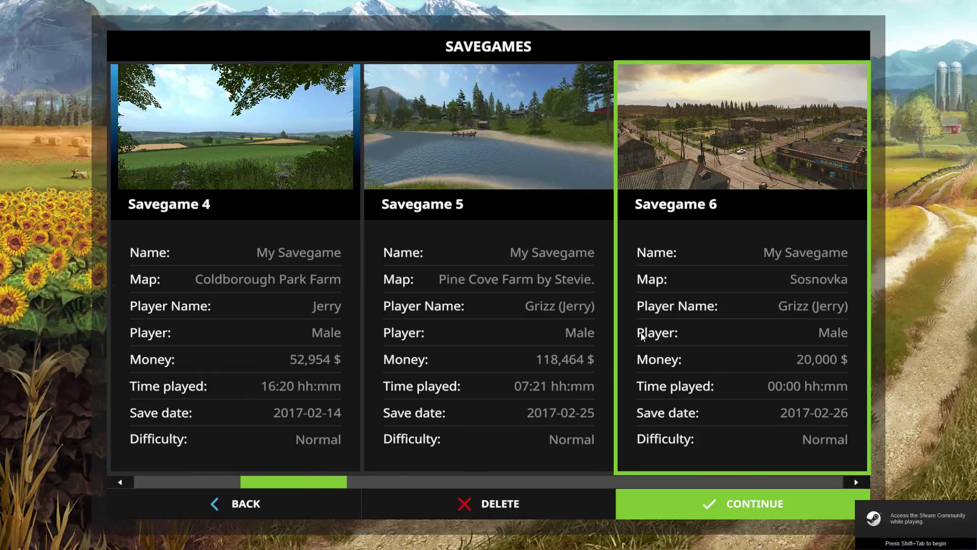
left_click(745, 502)
- Enable the Courseplay mod and start loading the savegame
scroll(357, 328, "down", 9)
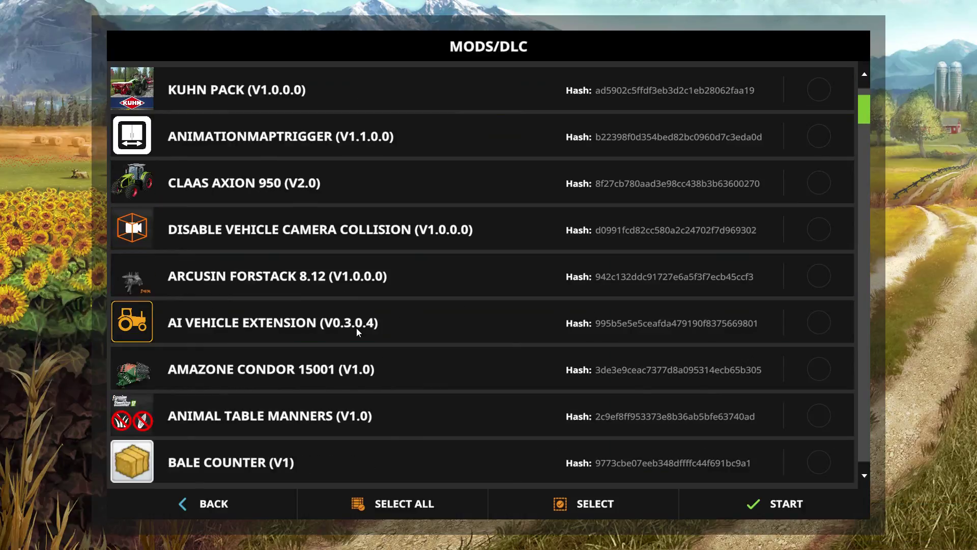
scroll(356, 328, "down", 4)
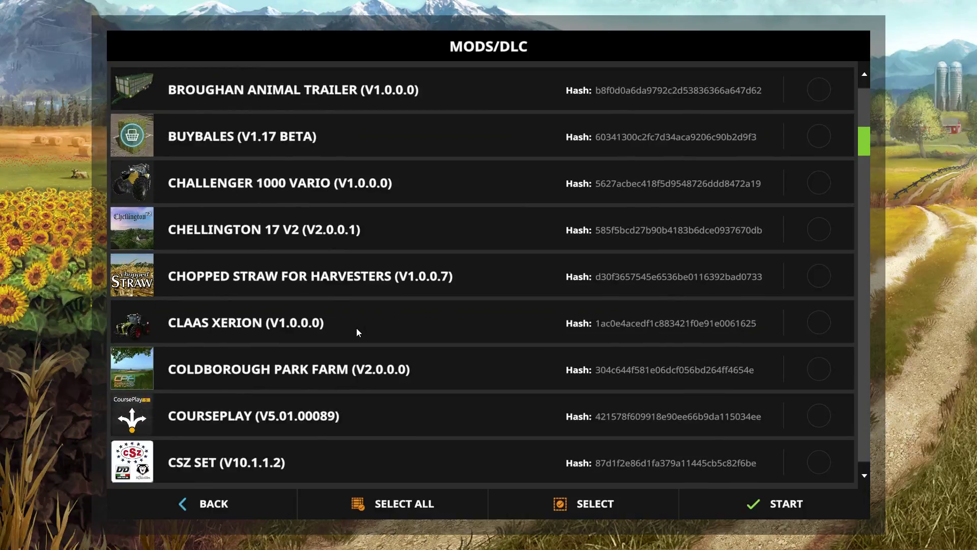
left_click(818, 369)
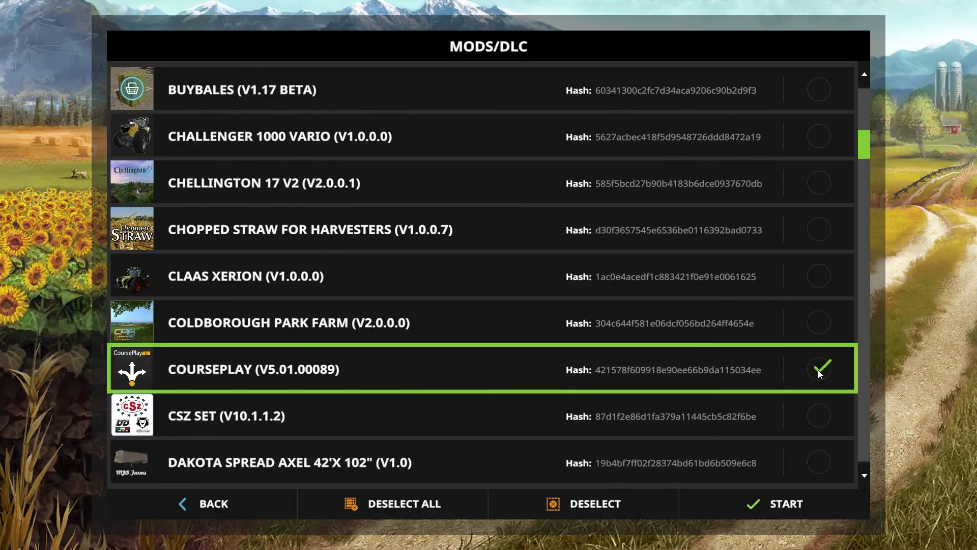
left_click(761, 499)
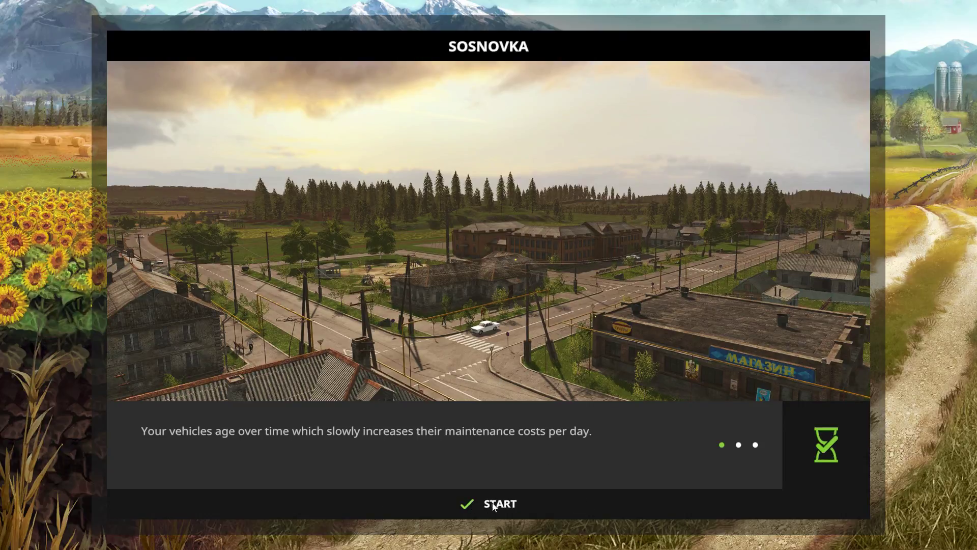
- Start play on Sosnovka, accept automatic field scanning, and answer the worker wages prompt
left_click(492, 504)
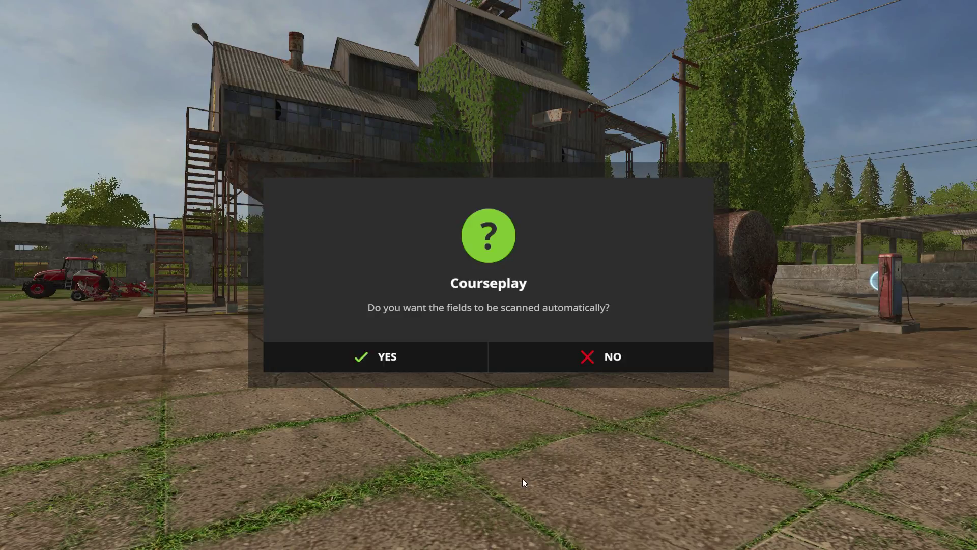
left_click(394, 351)
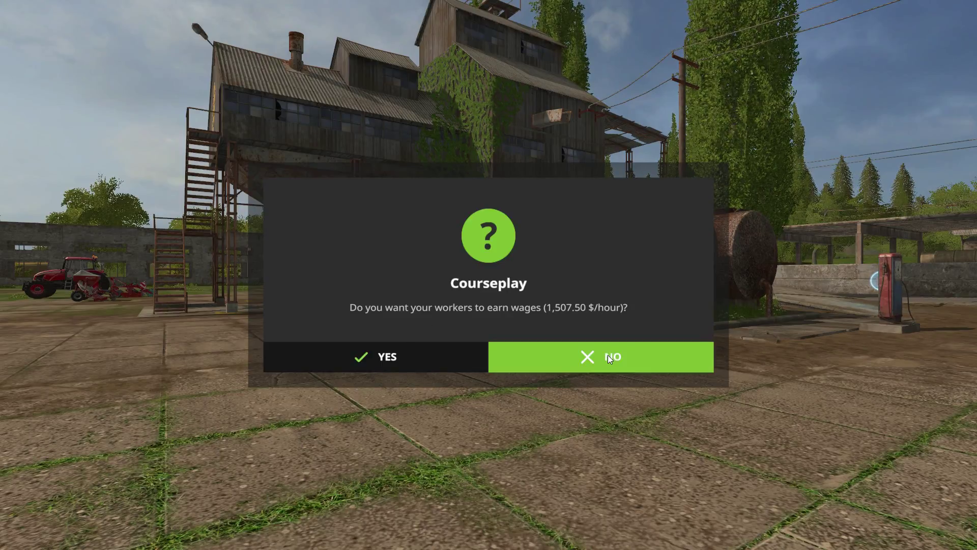
left_click(401, 349)
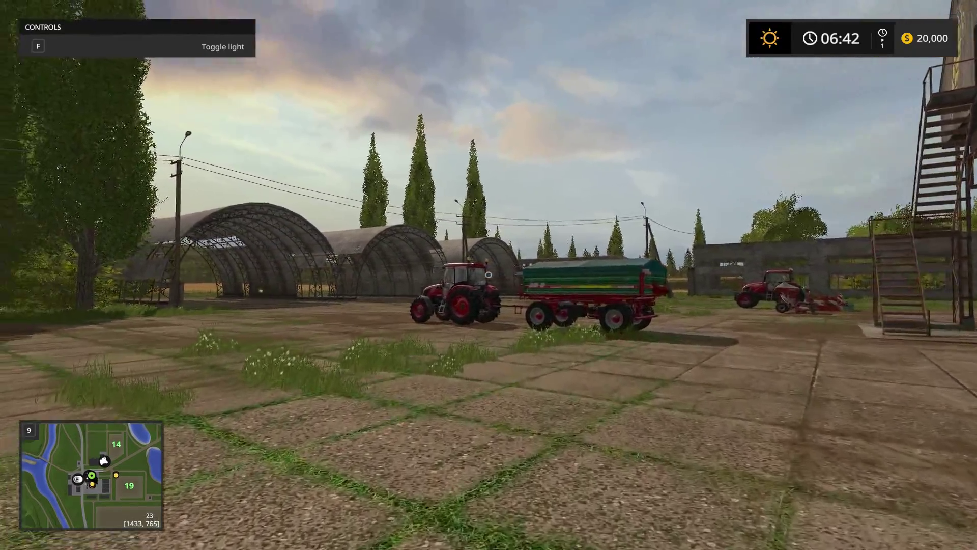
- Walk up to the red Zetor tractor, climb into its cab, and hide the controls help list
key("w")
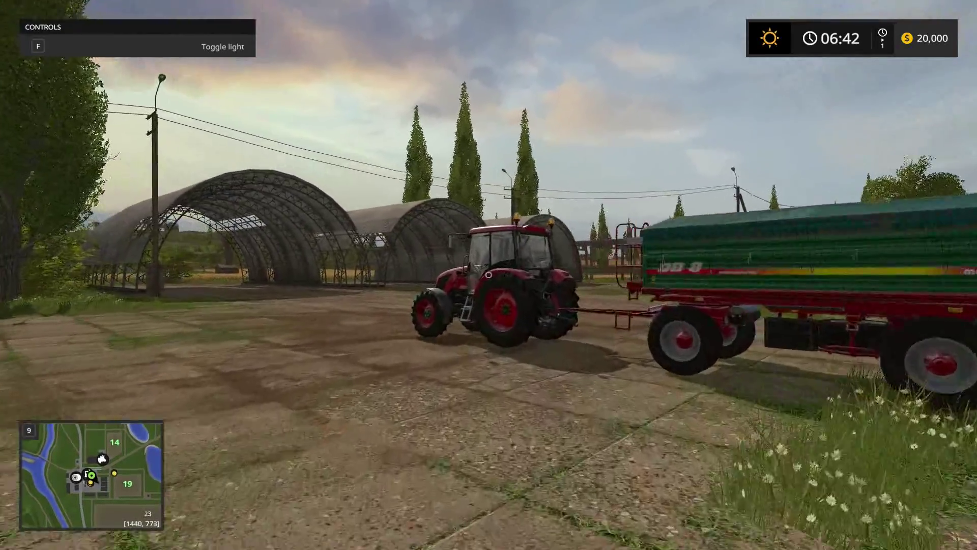
key("w")
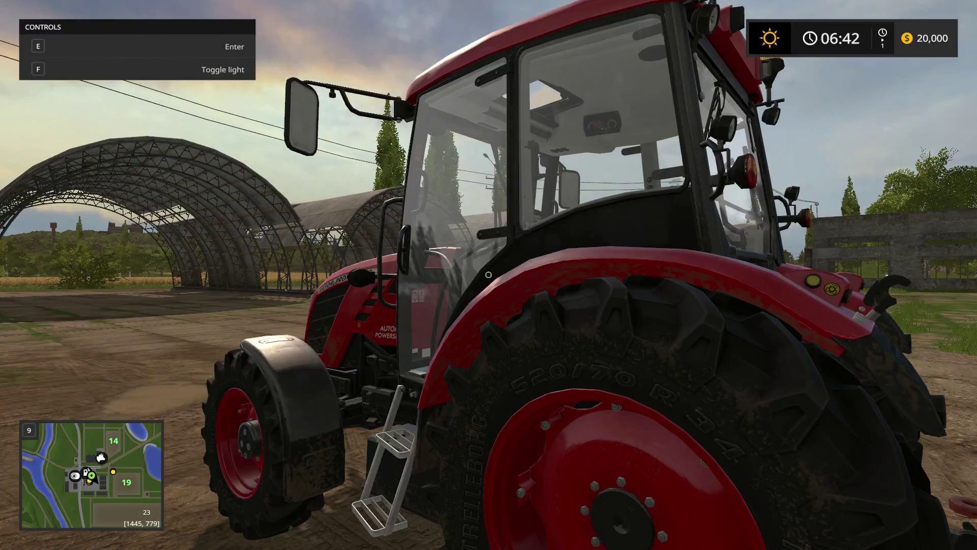
key("e")
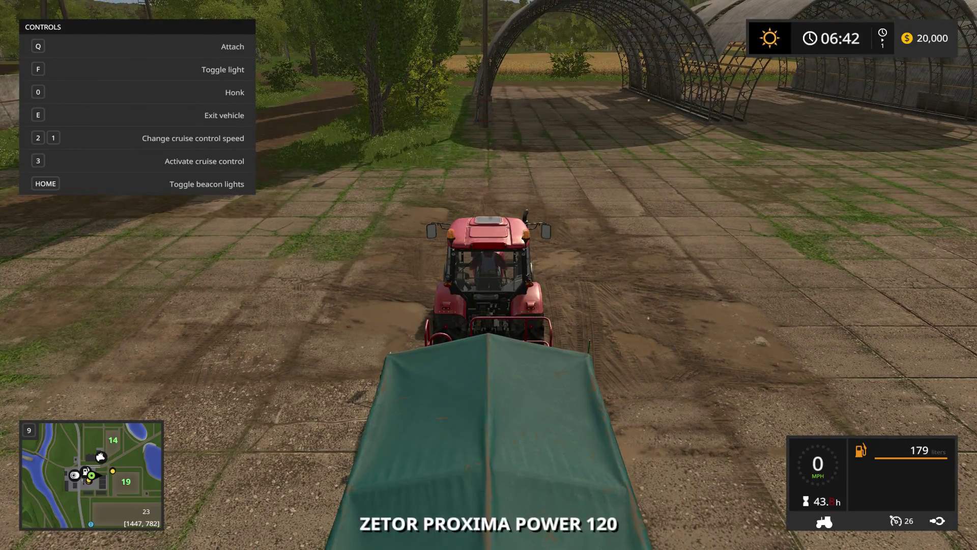
key("F1")
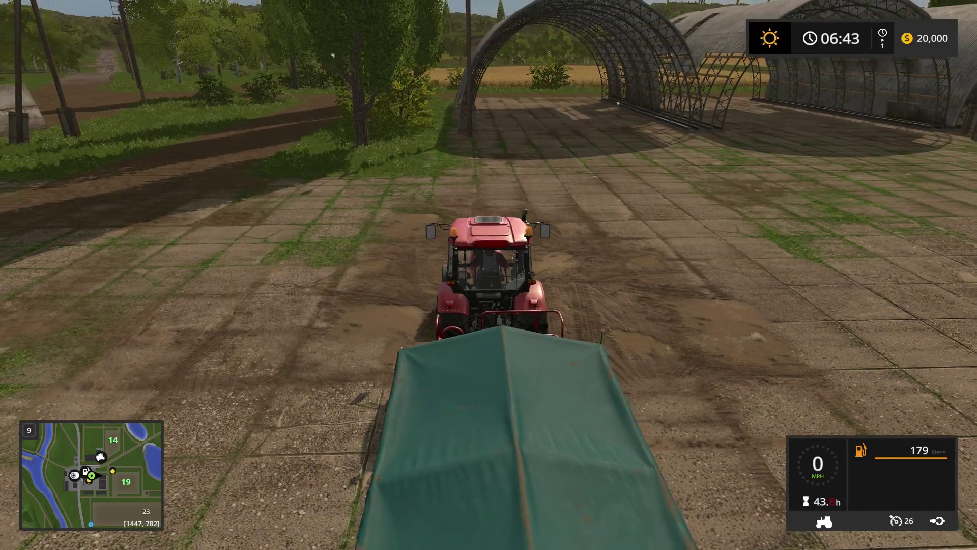
right_click(199, 294)
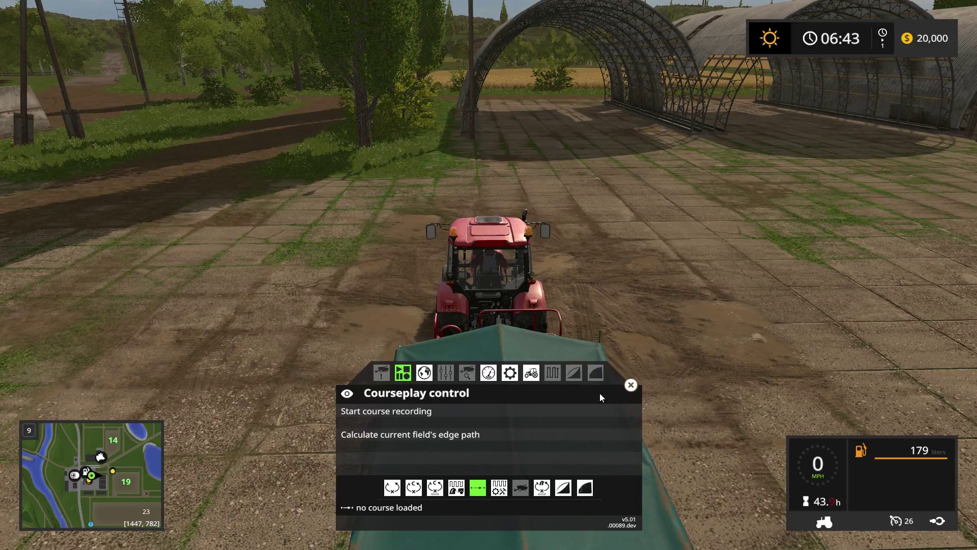
left_click(630, 385)
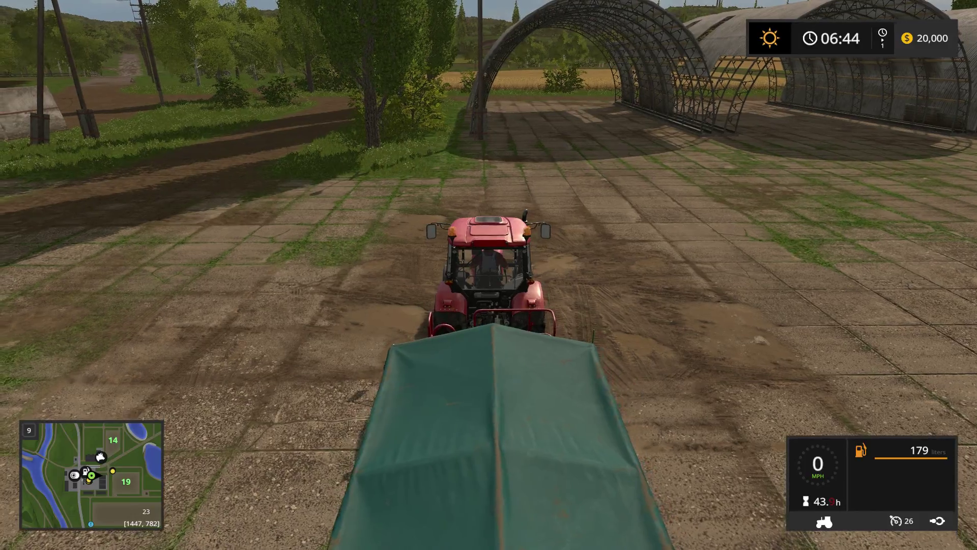
- Exit the tractor and walk around it for a side-on view of tractor and green trailer
key("e")
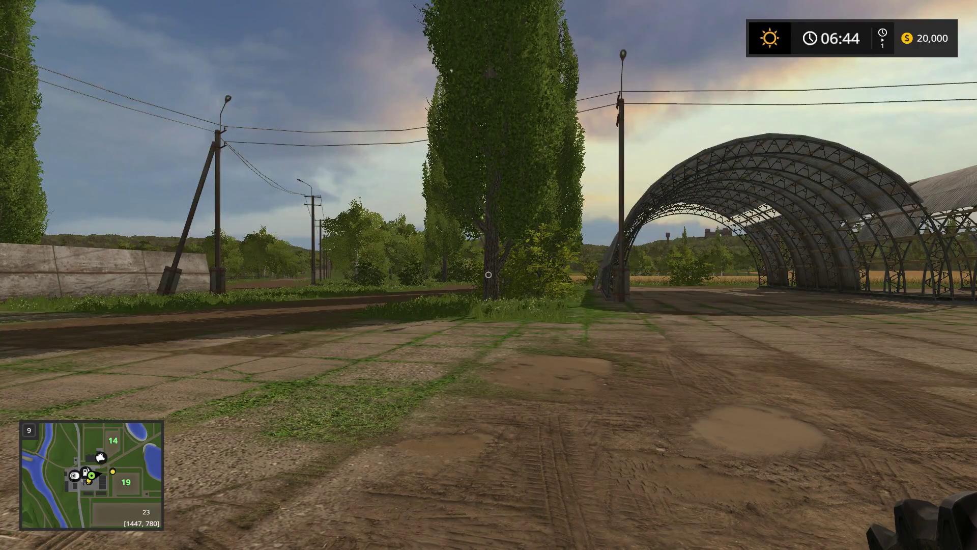
key("d")
key("w")
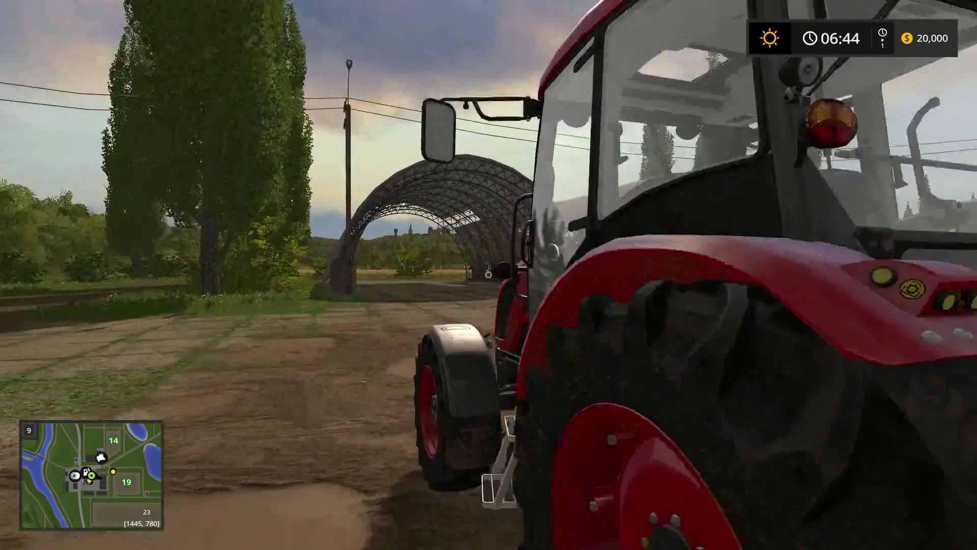
key("s")
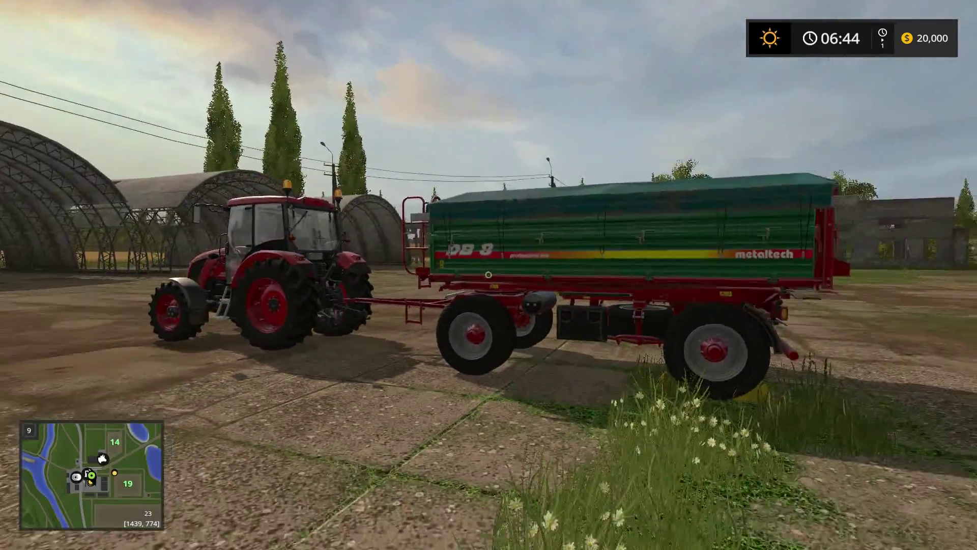